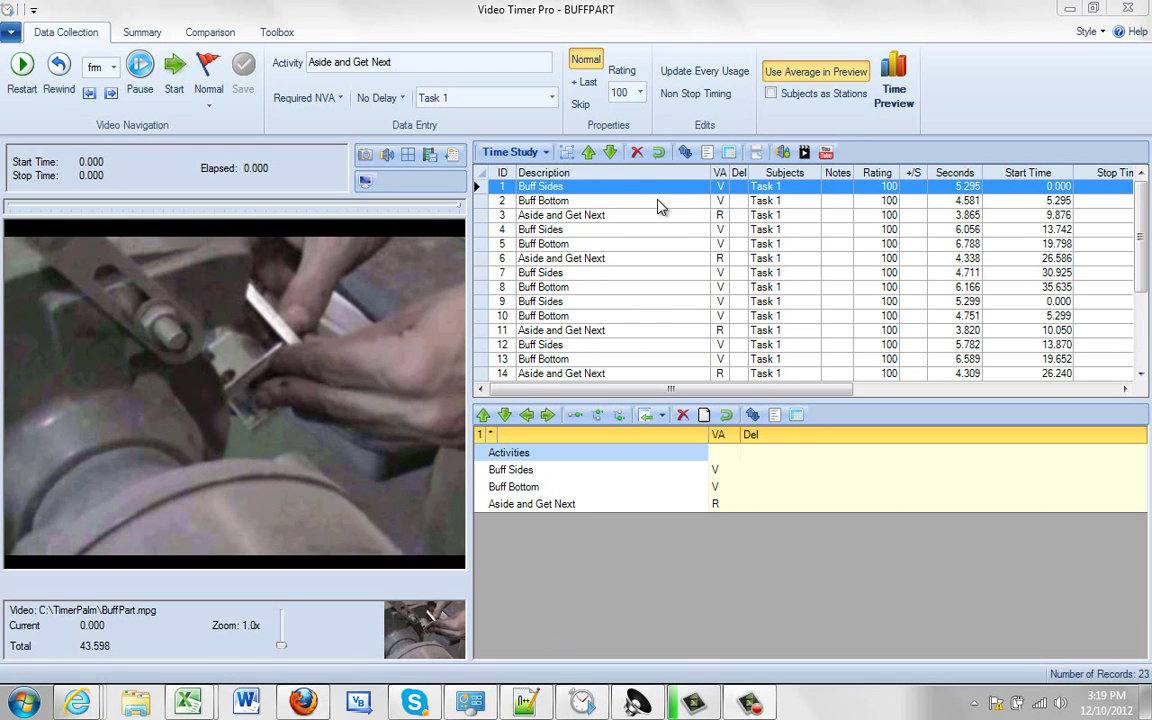
# - Switch the study type to Subjects and to Lean Analysis, viewing the group list of each
pyautogui.click(546, 154)
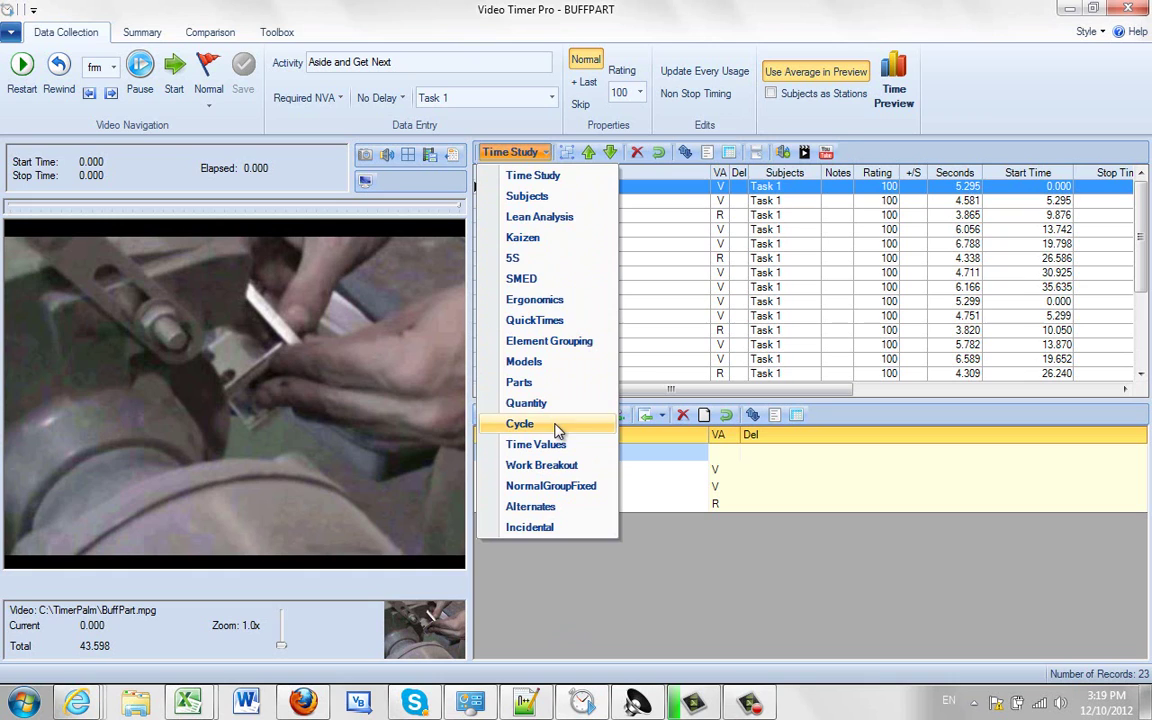
pyautogui.click(548, 197)
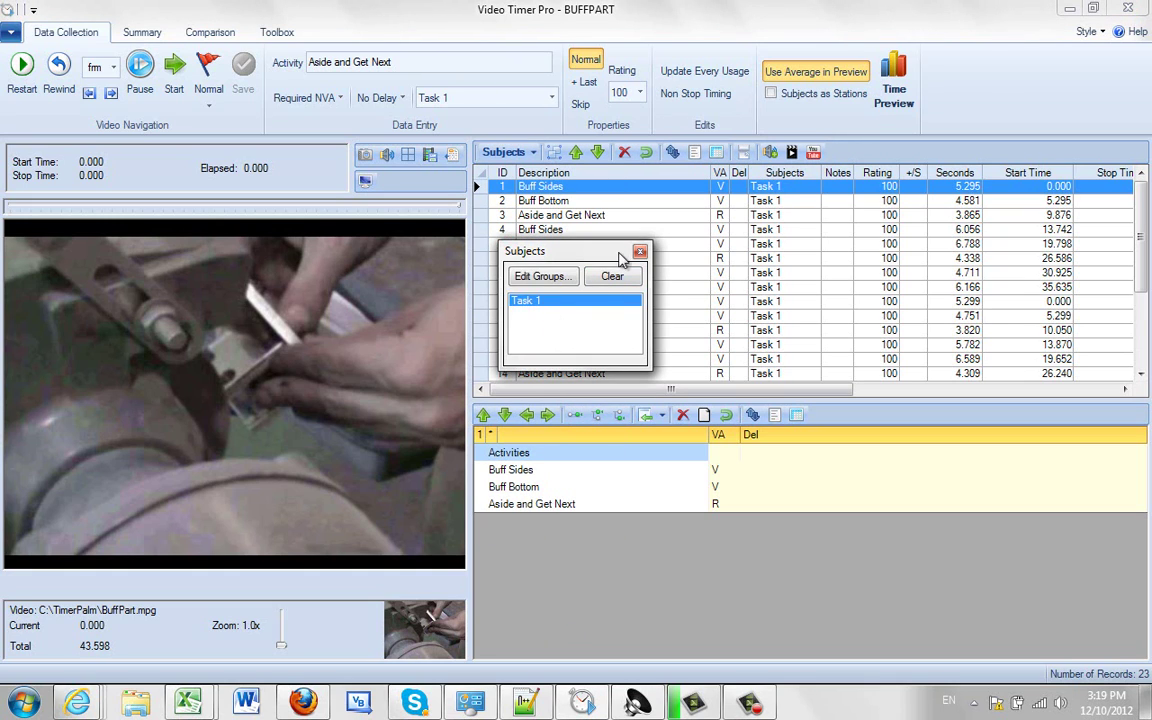
pyautogui.click(640, 252)
pyautogui.click(538, 155)
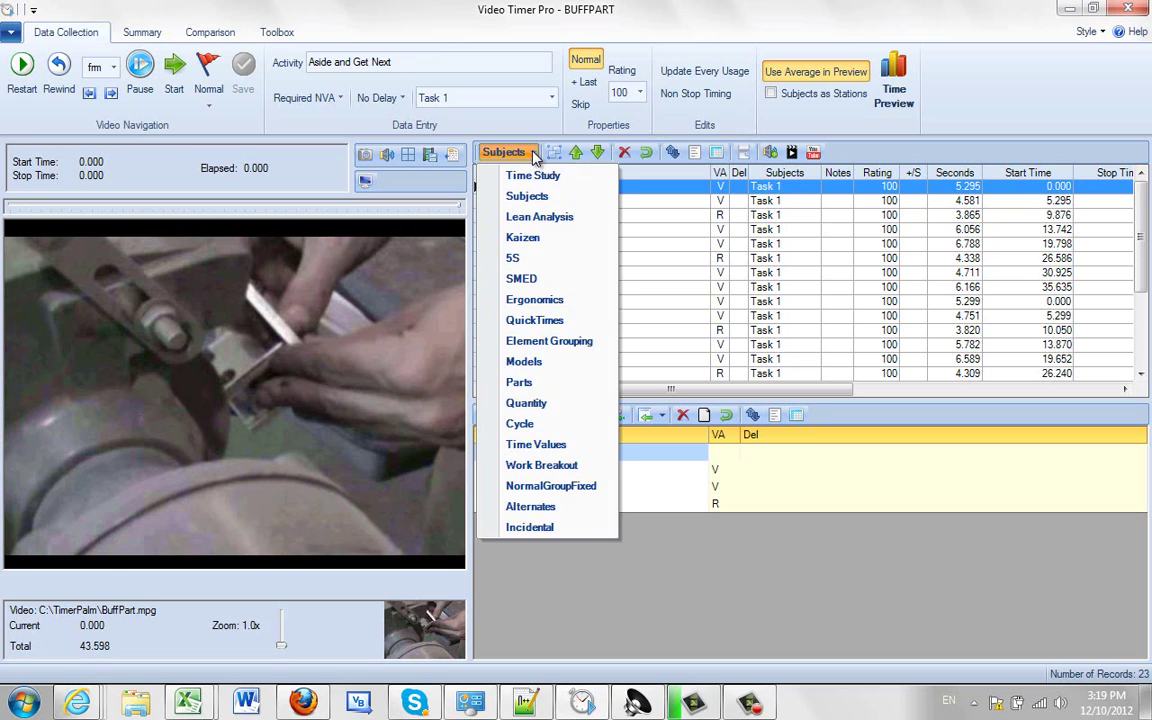
pyautogui.click(540, 219)
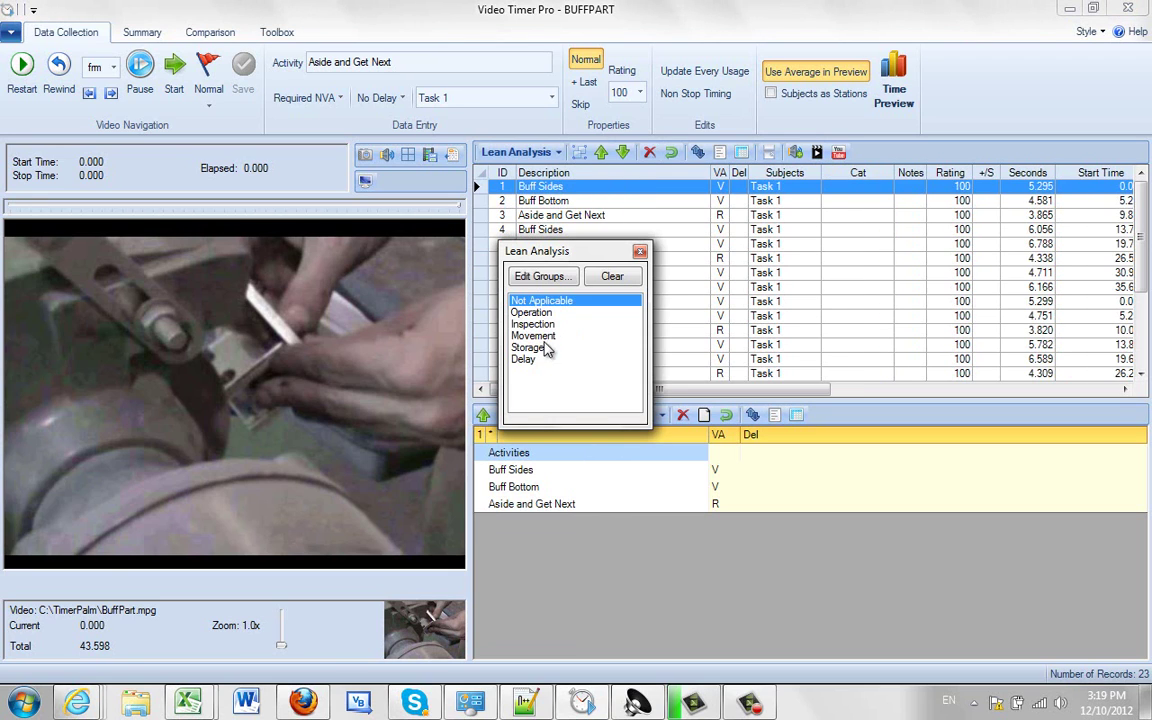
pyautogui.click(640, 252)
# - Switch the study type to Ergonomics, time part of the first Buff Sides clip in its Ergonomic Factors, and close without saving
pyautogui.click(554, 155)
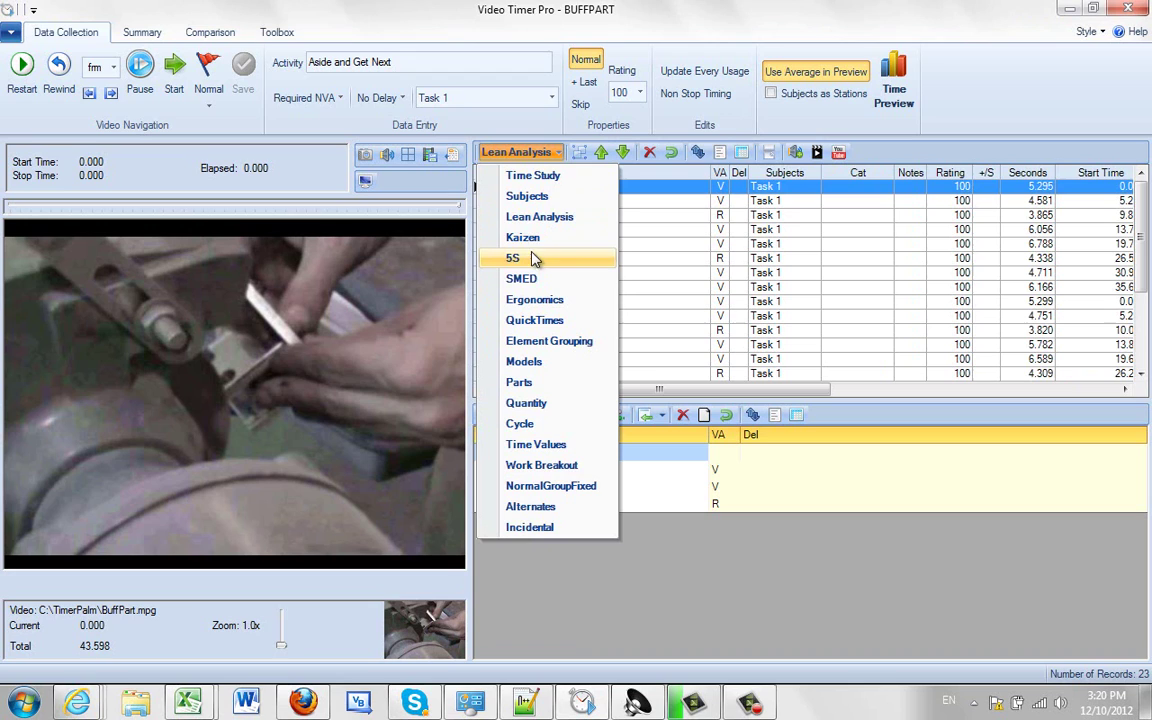
pyautogui.click(536, 302)
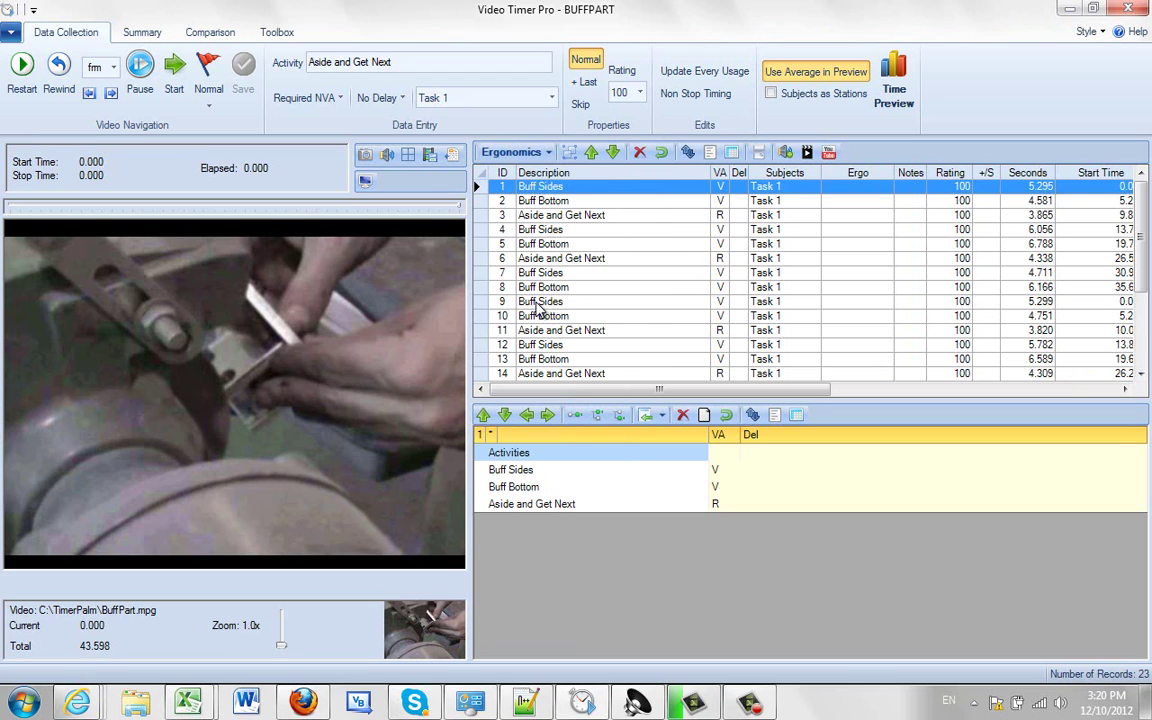
pyautogui.click(847, 192)
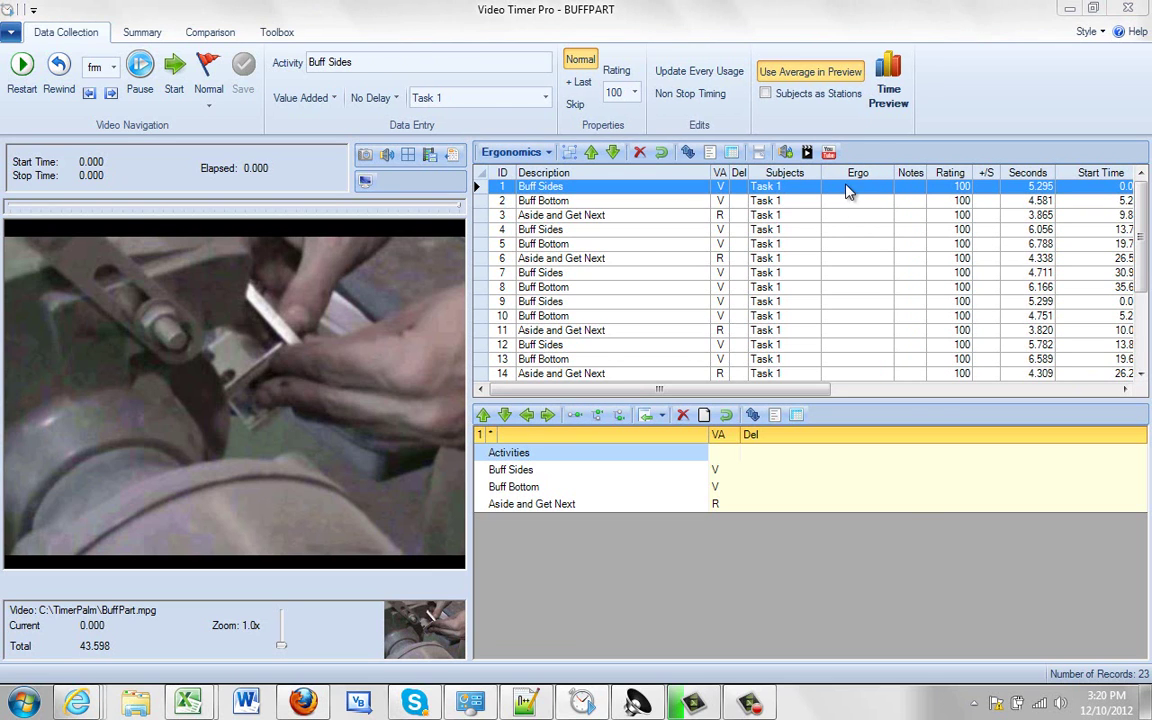
pyautogui.click(847, 192)
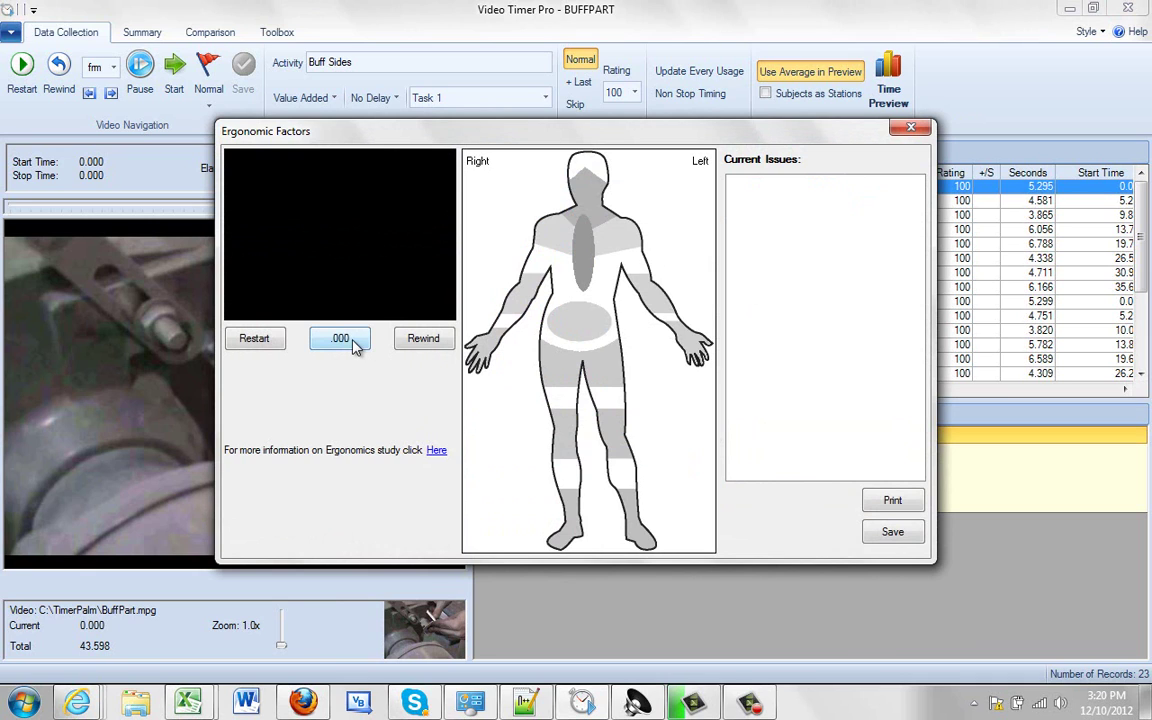
pyautogui.click(353, 340)
pyautogui.click(353, 340)
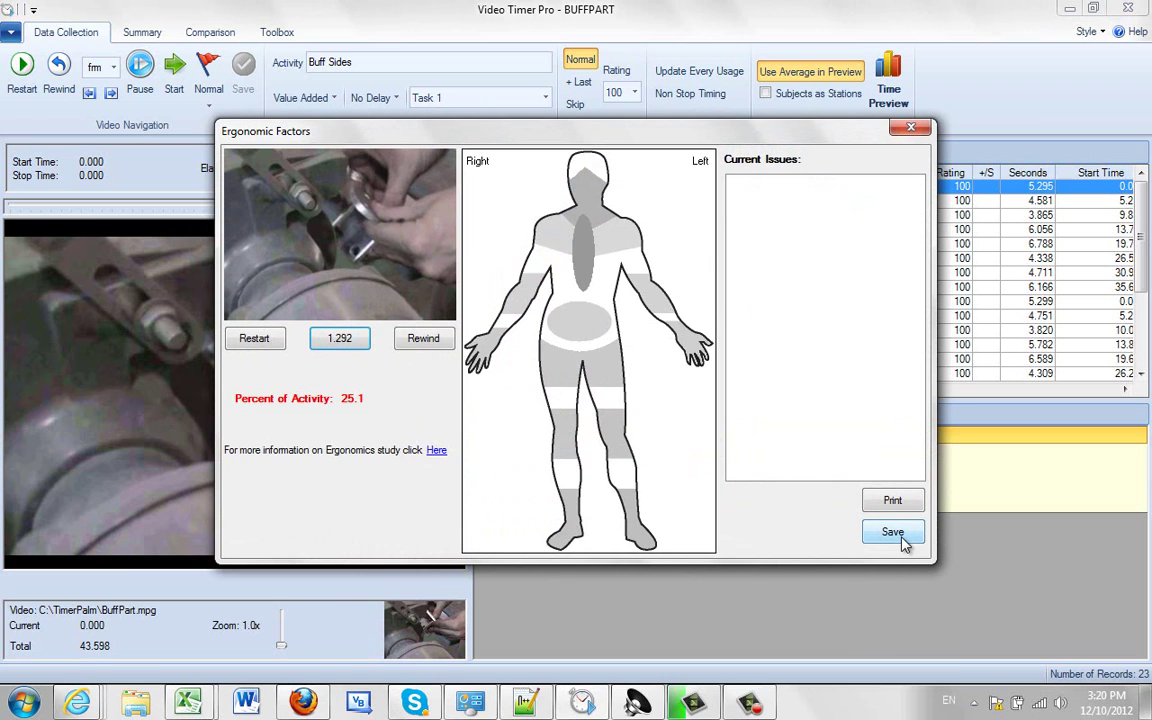
pyautogui.click(911, 128)
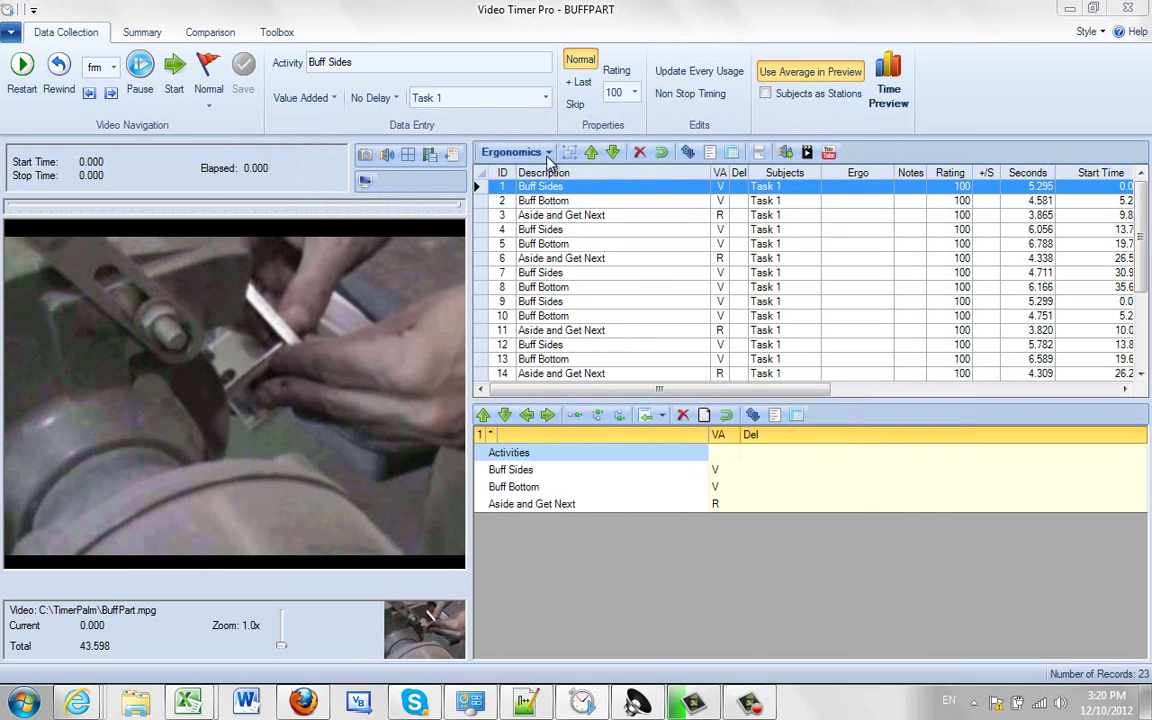
# - Switch the study type to Work Breakout, view the breakout entry table for the first Buff Sides element, and close it
pyautogui.click(547, 153)
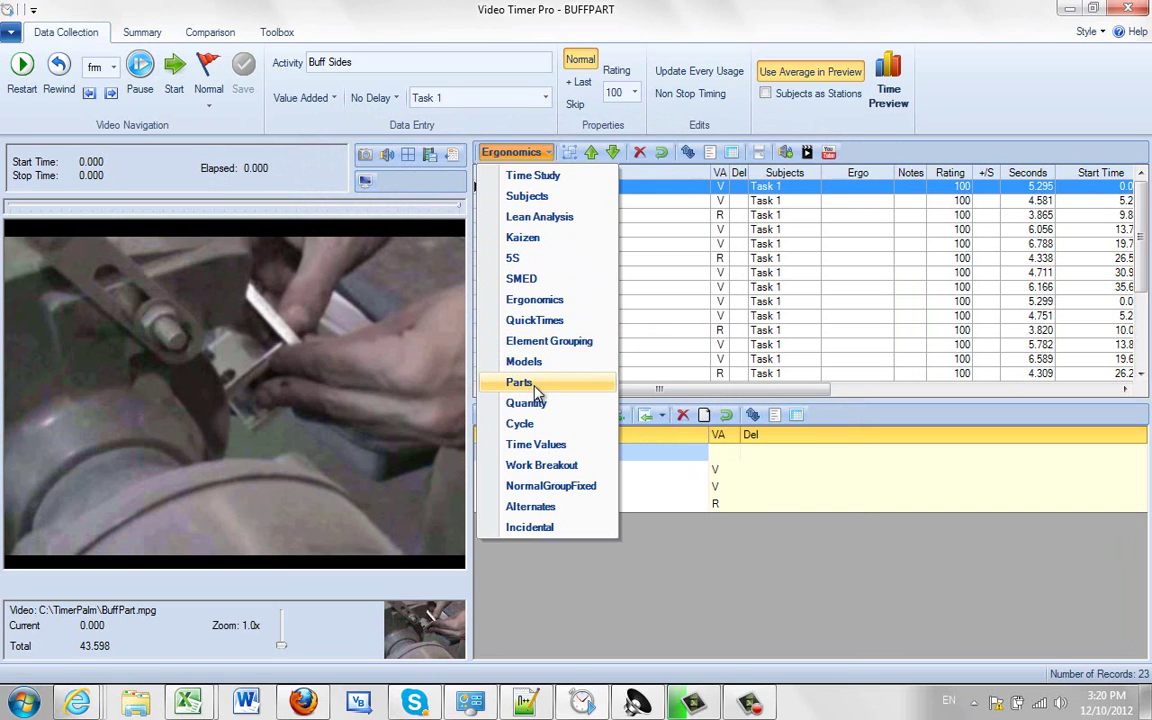
pyautogui.click(546, 466)
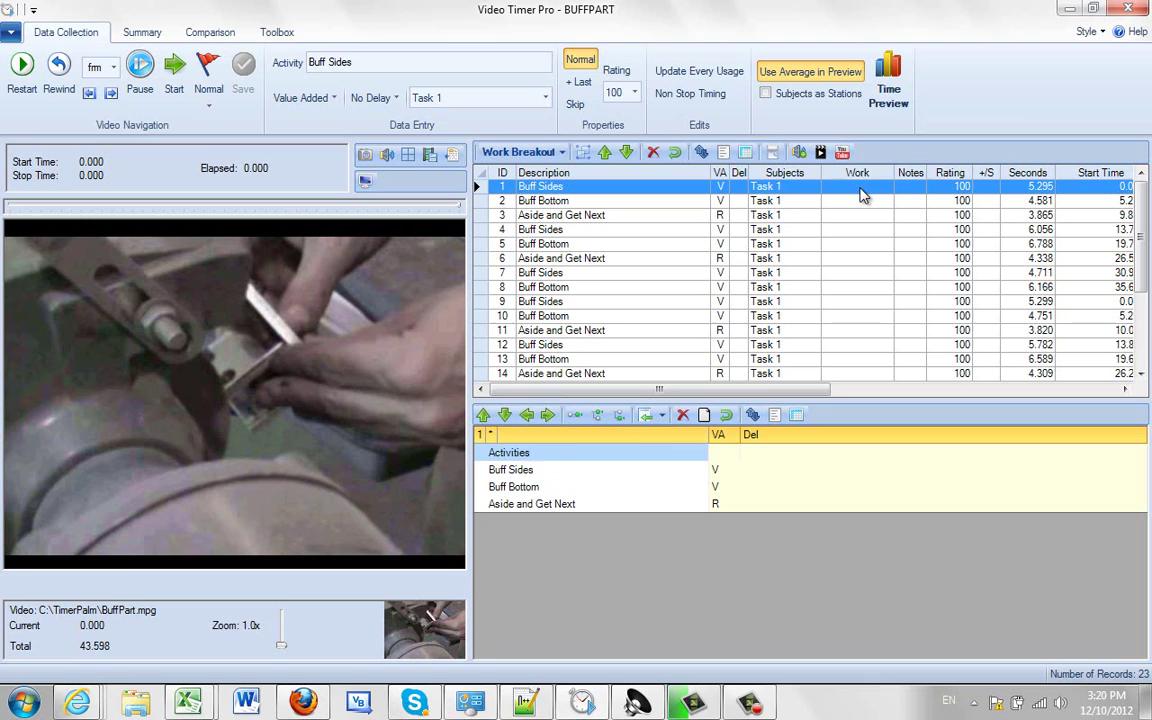
pyautogui.doubleClick(775, 186)
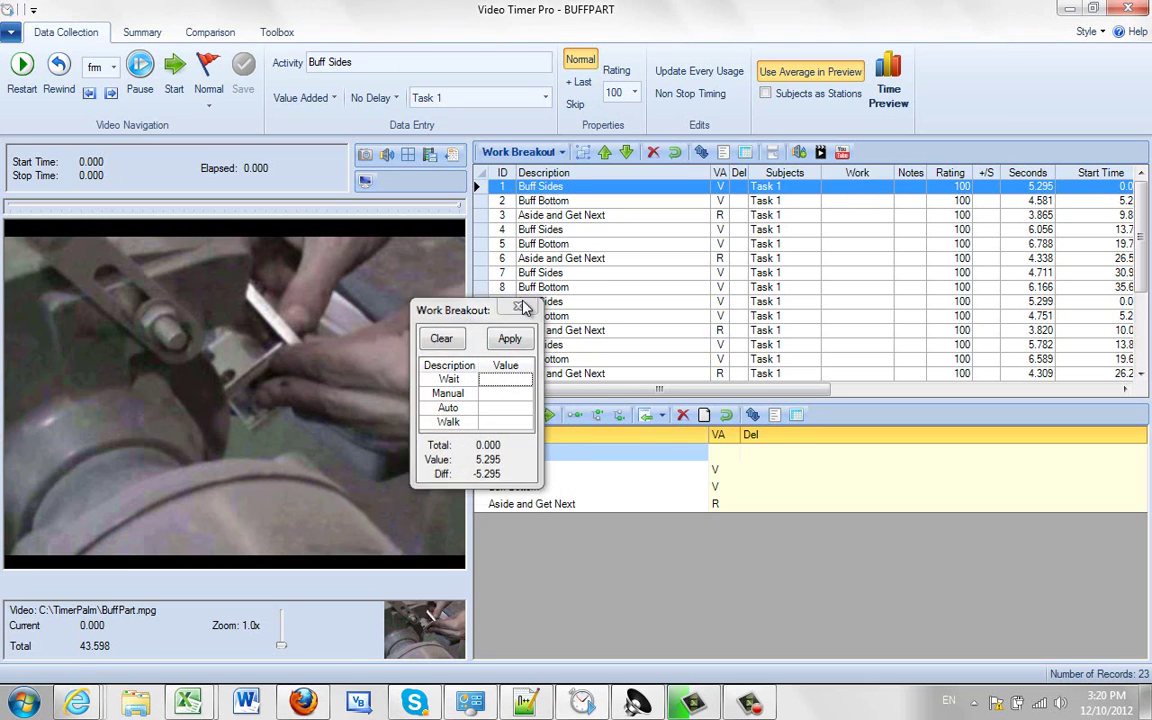
pyautogui.click(519, 308)
# - Return the data grid to the Time Study type
pyautogui.click(540, 152)
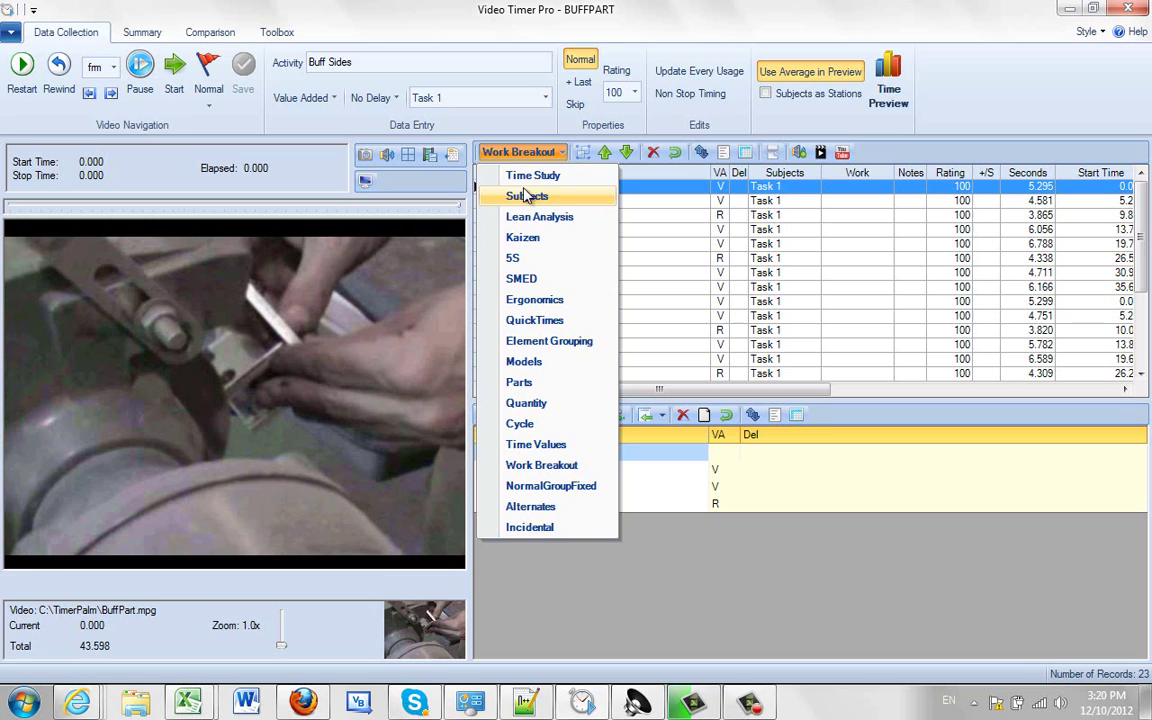
pyautogui.click(560, 152)
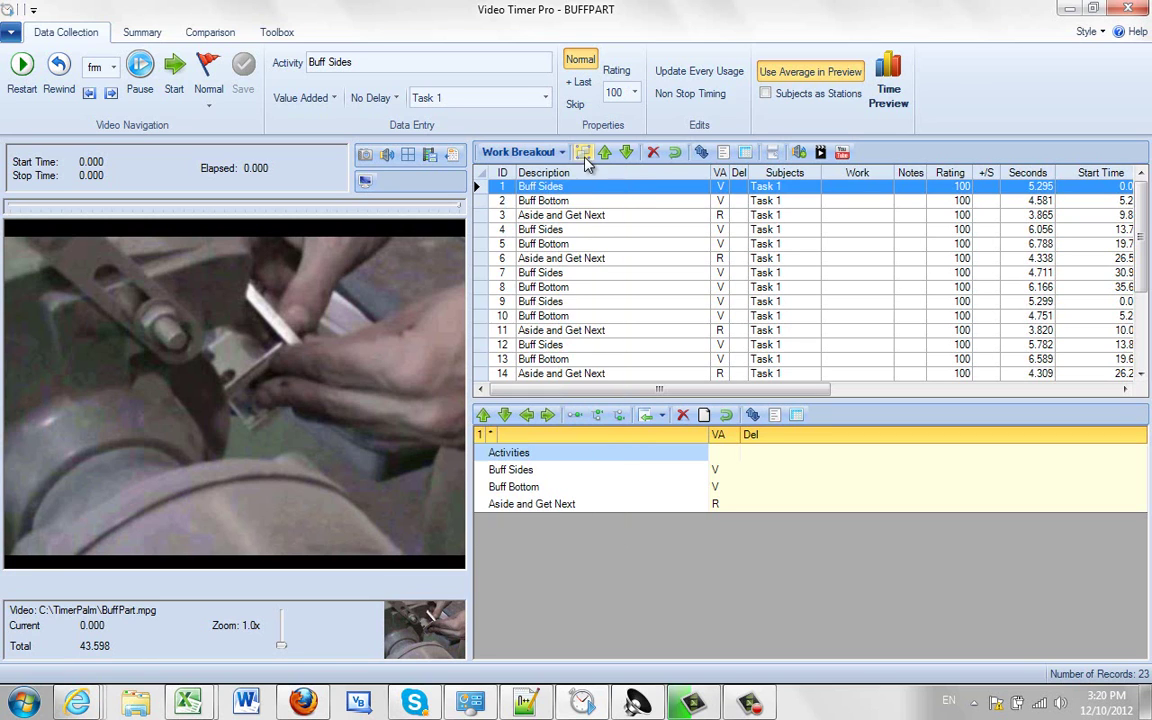
pyautogui.click(553, 152)
pyautogui.click(526, 178)
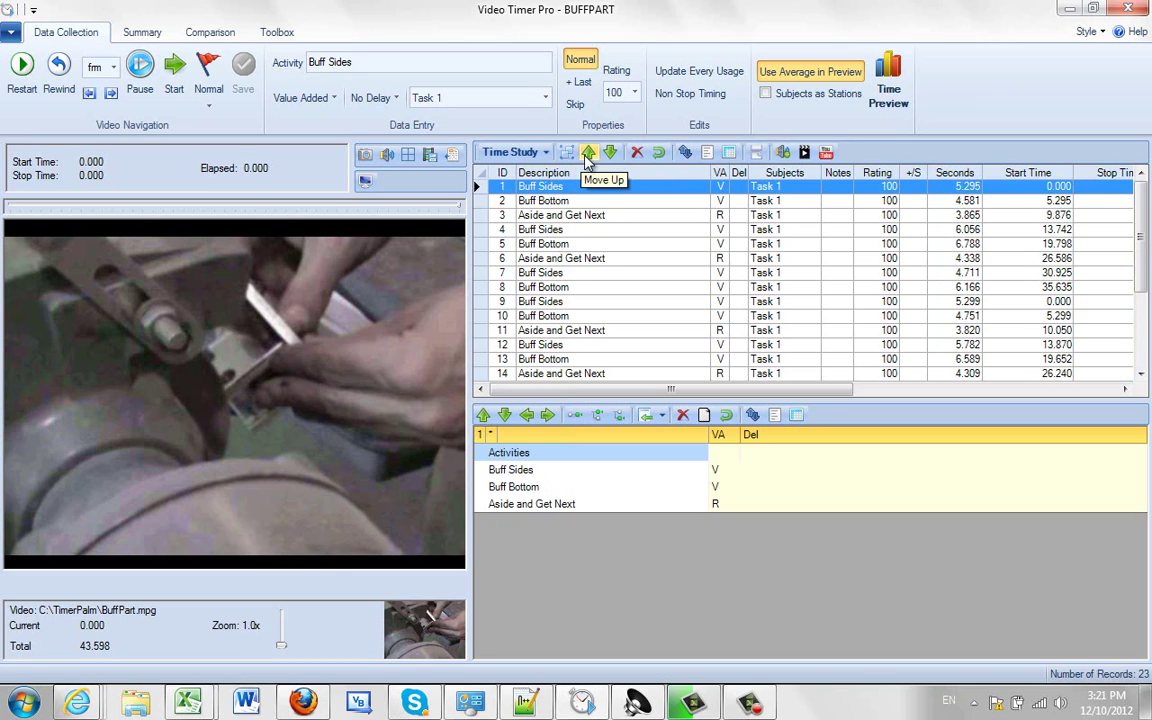
# - Move the first Buff Sides element down to row 5 and back up to row 2
pyautogui.click(610, 155)
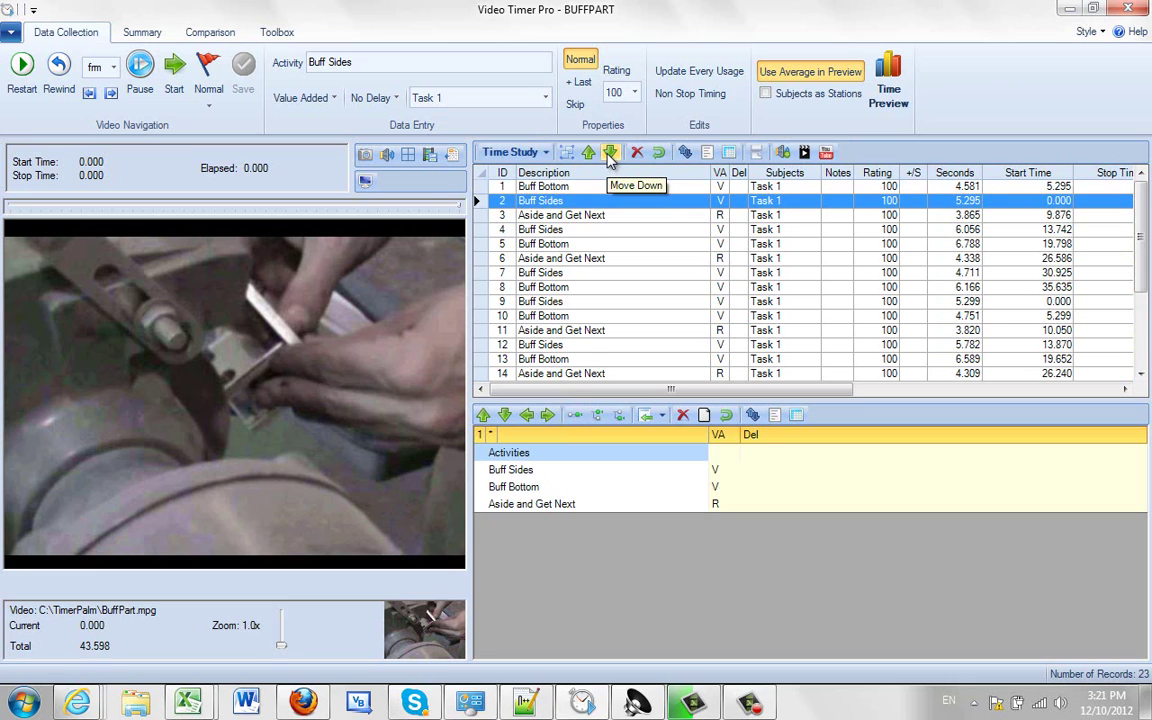
pyautogui.click(610, 155)
pyautogui.click(610, 155)
pyautogui.click(610, 155)
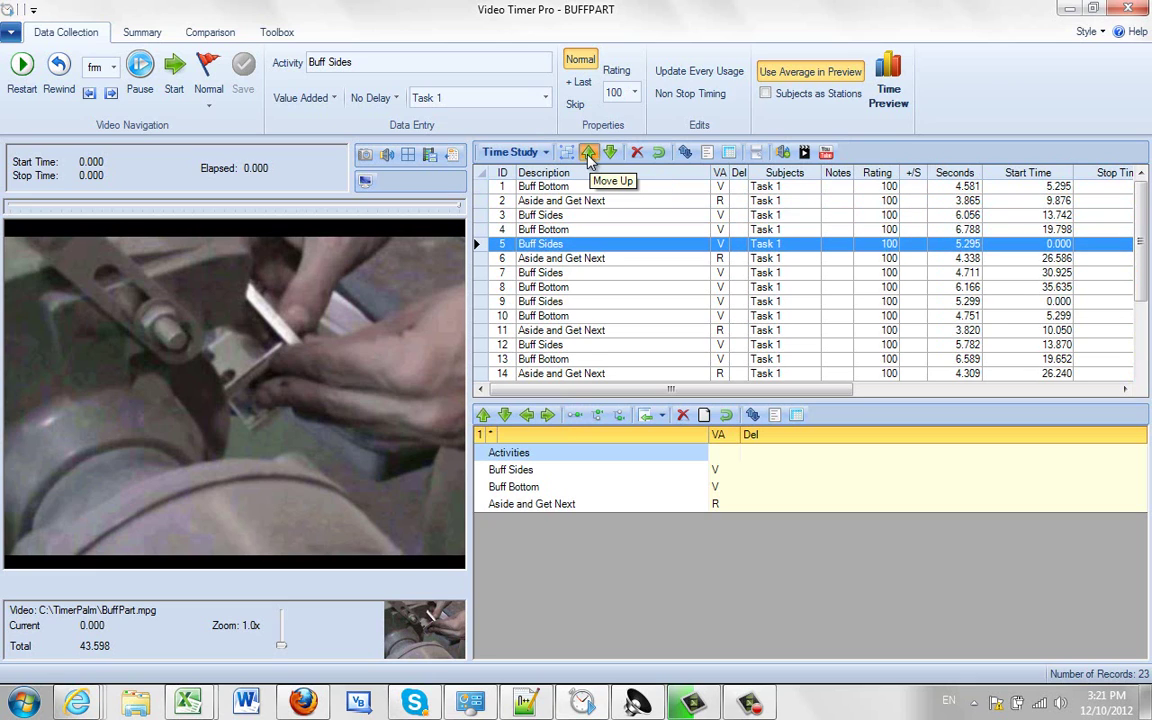
pyautogui.click(589, 155)
pyautogui.click(589, 155)
pyautogui.click(589, 155)
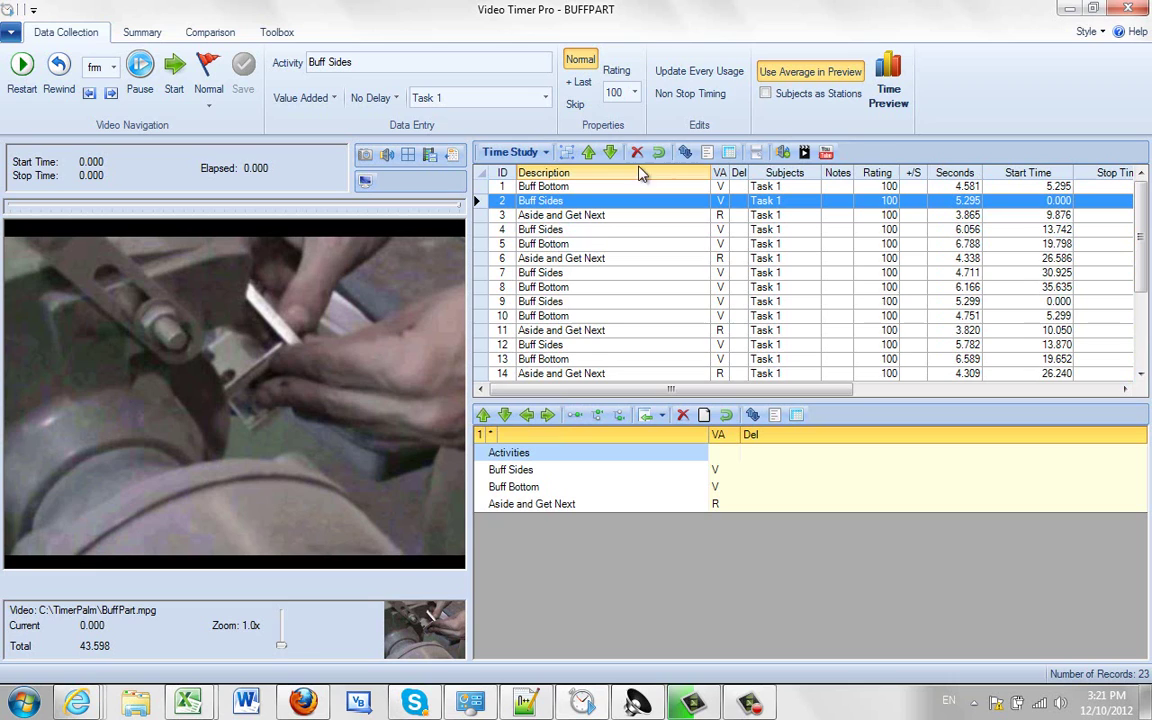
# - Delete the elements in rows 1 to 4 of the time study and undo the deletion
pyautogui.click(476, 186)
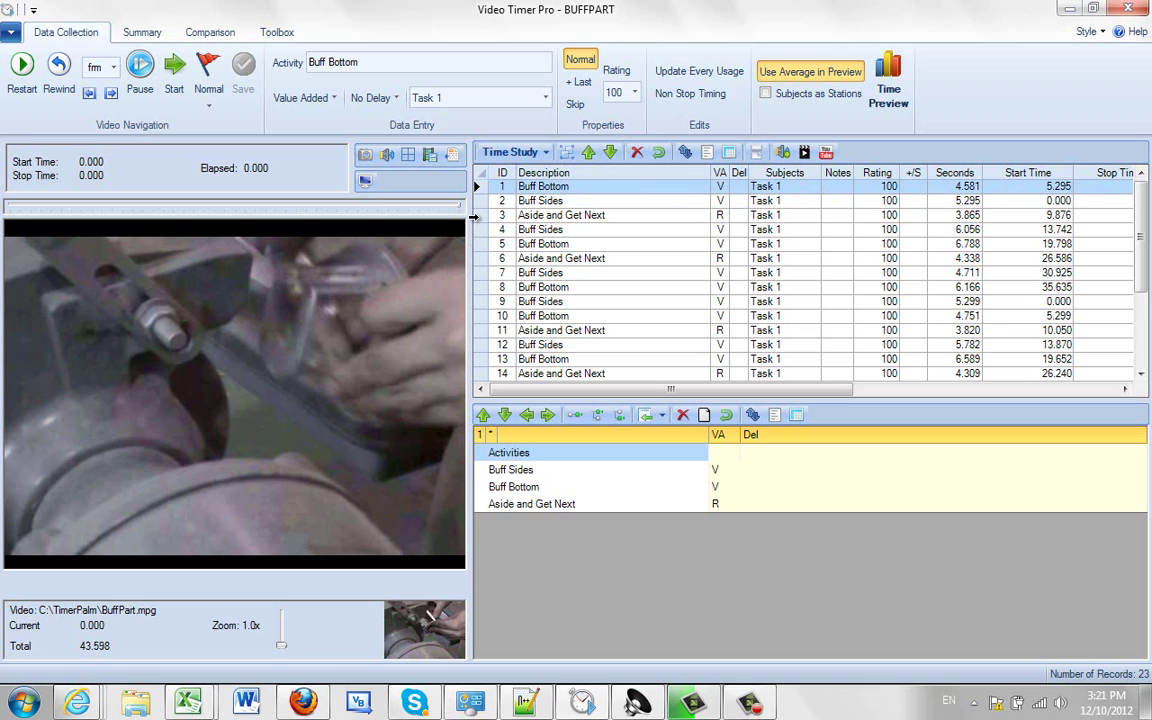
pyautogui.click(476, 229)
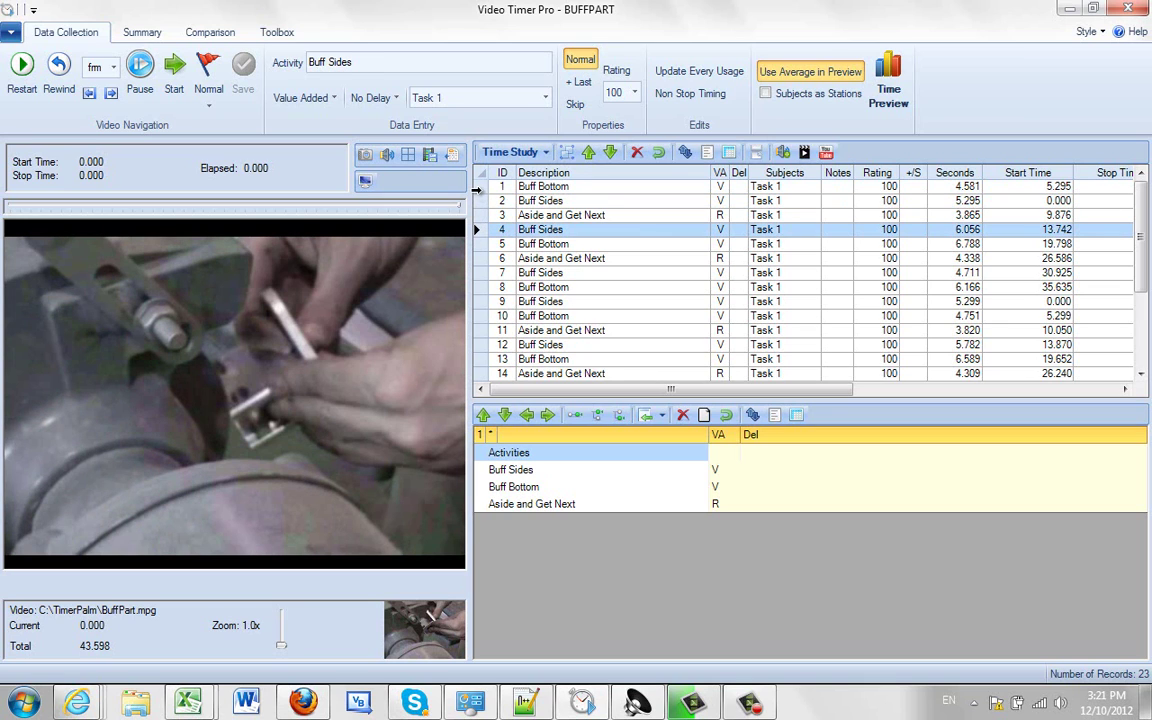
pyautogui.click(477, 187)
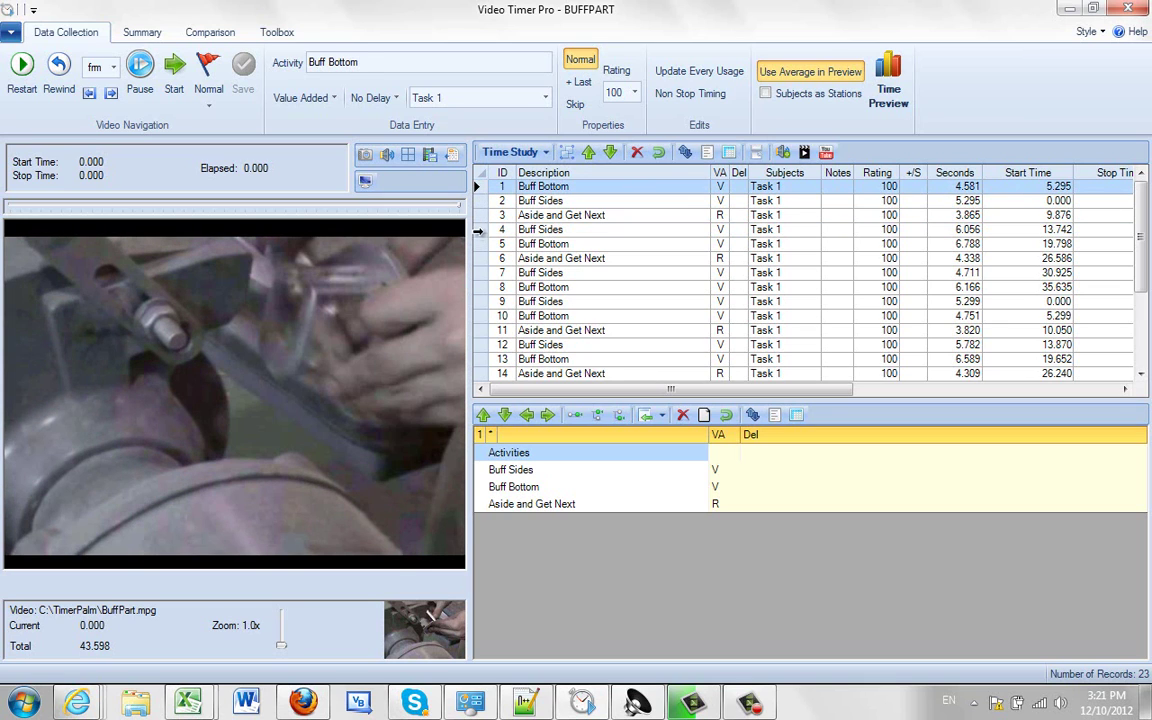
pyautogui.moveTo(478, 229); pyautogui.dragTo(479, 187)
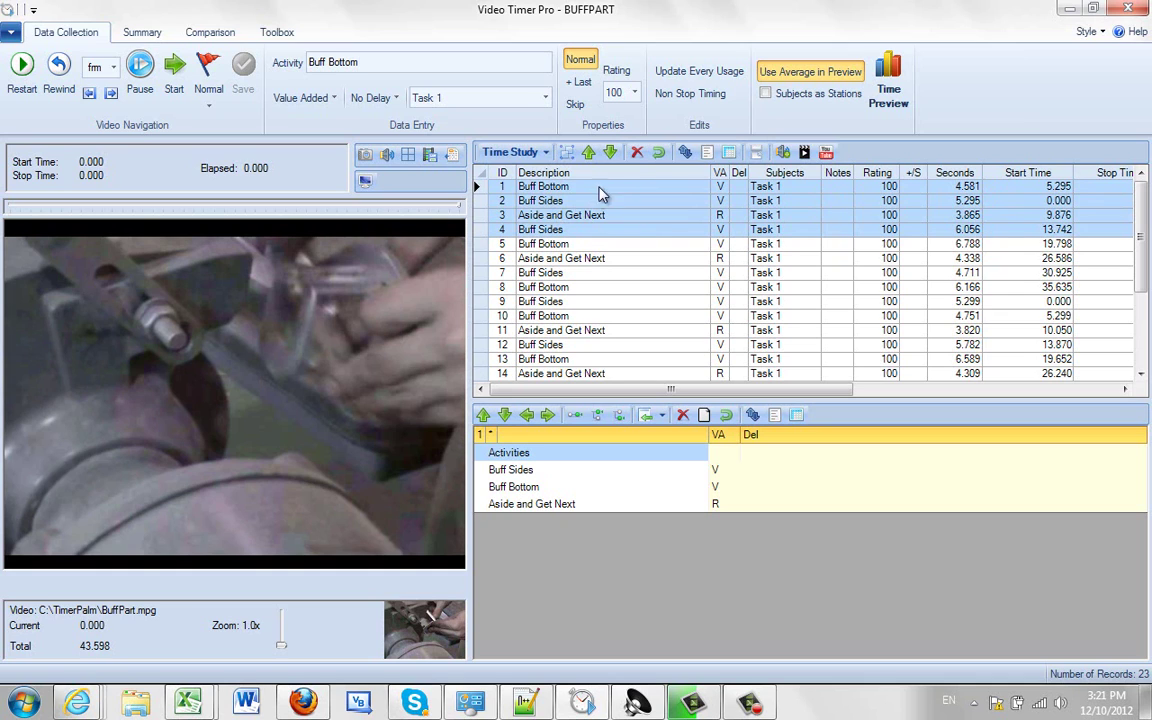
pyautogui.click(637, 153)
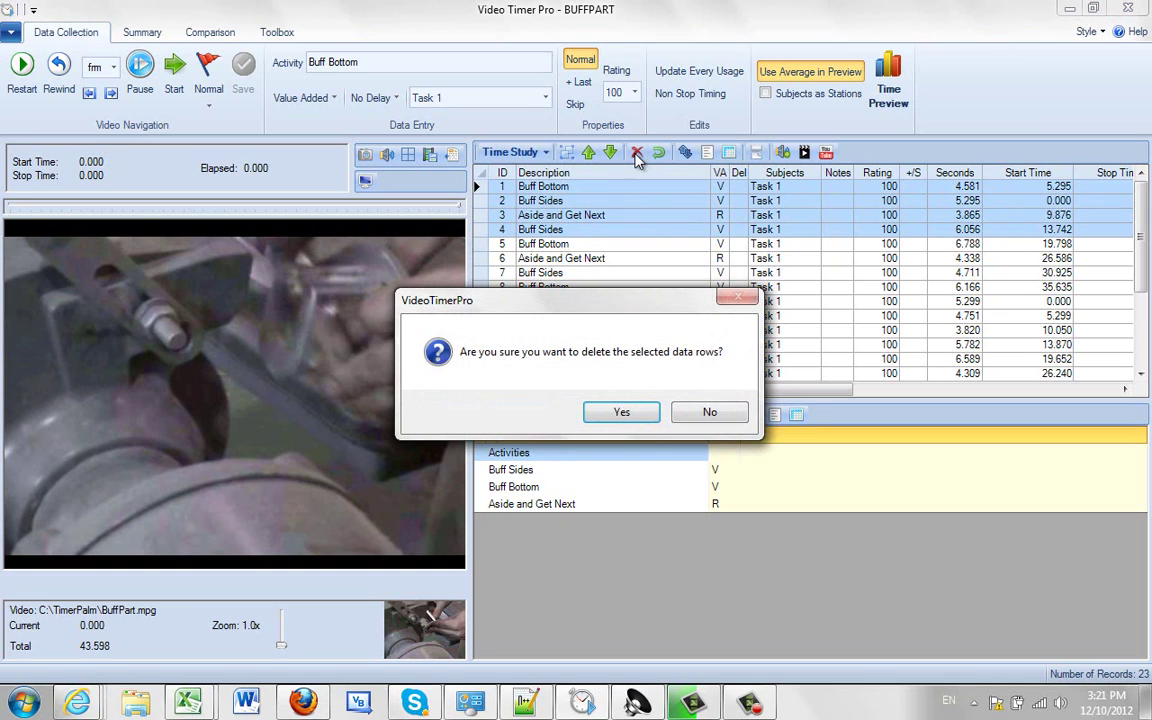
pyautogui.click(619, 413)
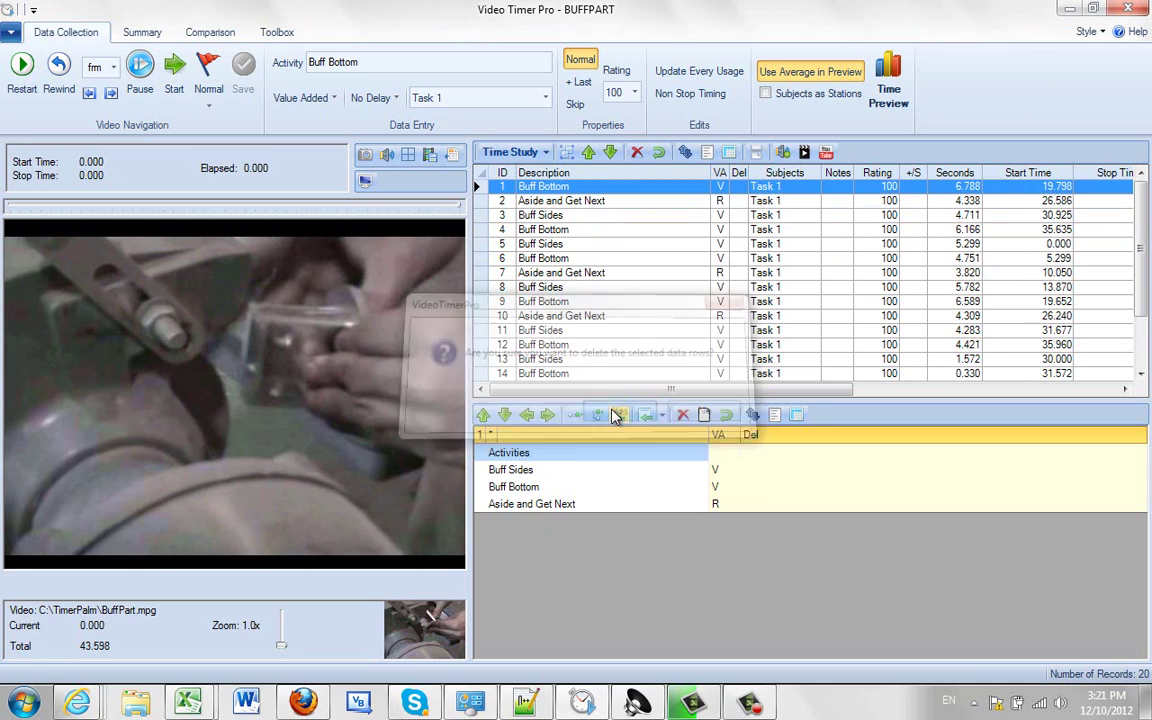
pyautogui.click(659, 156)
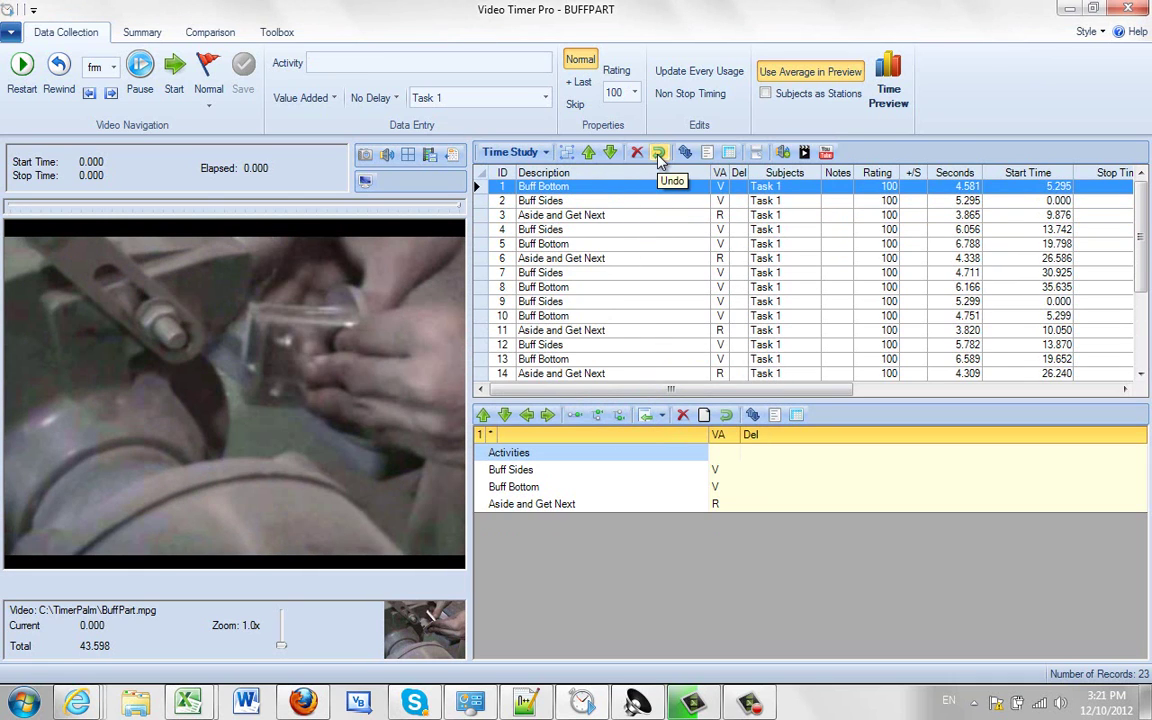
# - Swap the positions of the time study grid and the activity list and swap them back, two times
pyautogui.click(685, 152)
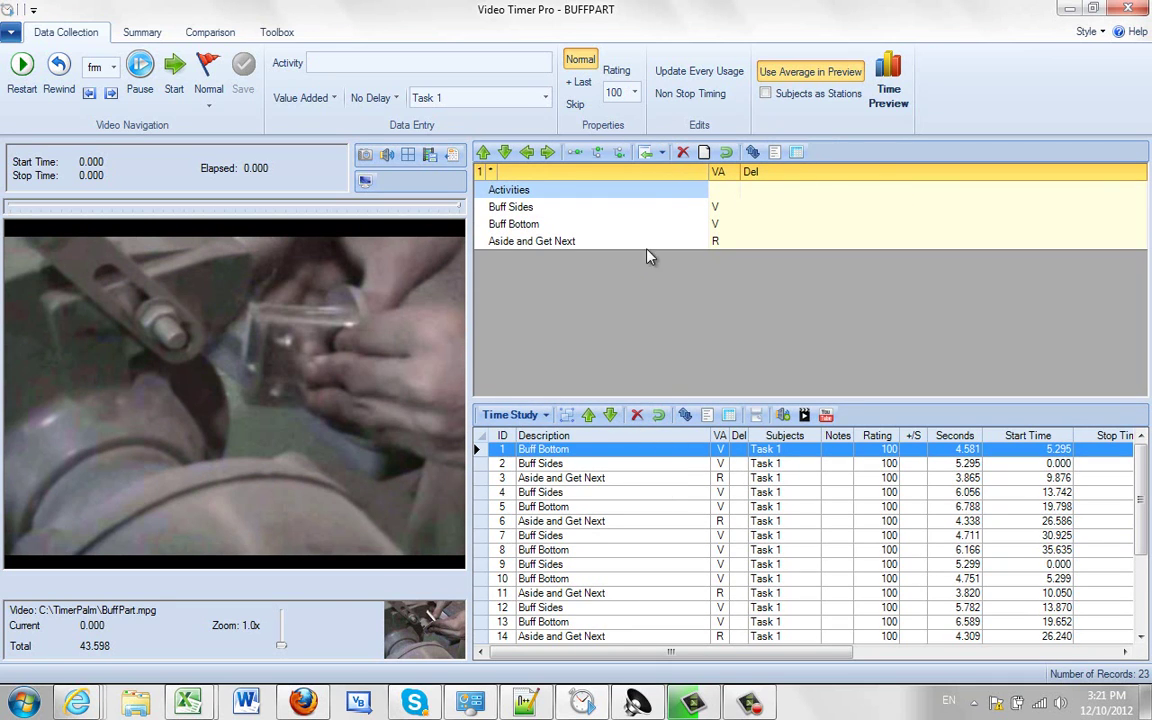
pyautogui.click(685, 414)
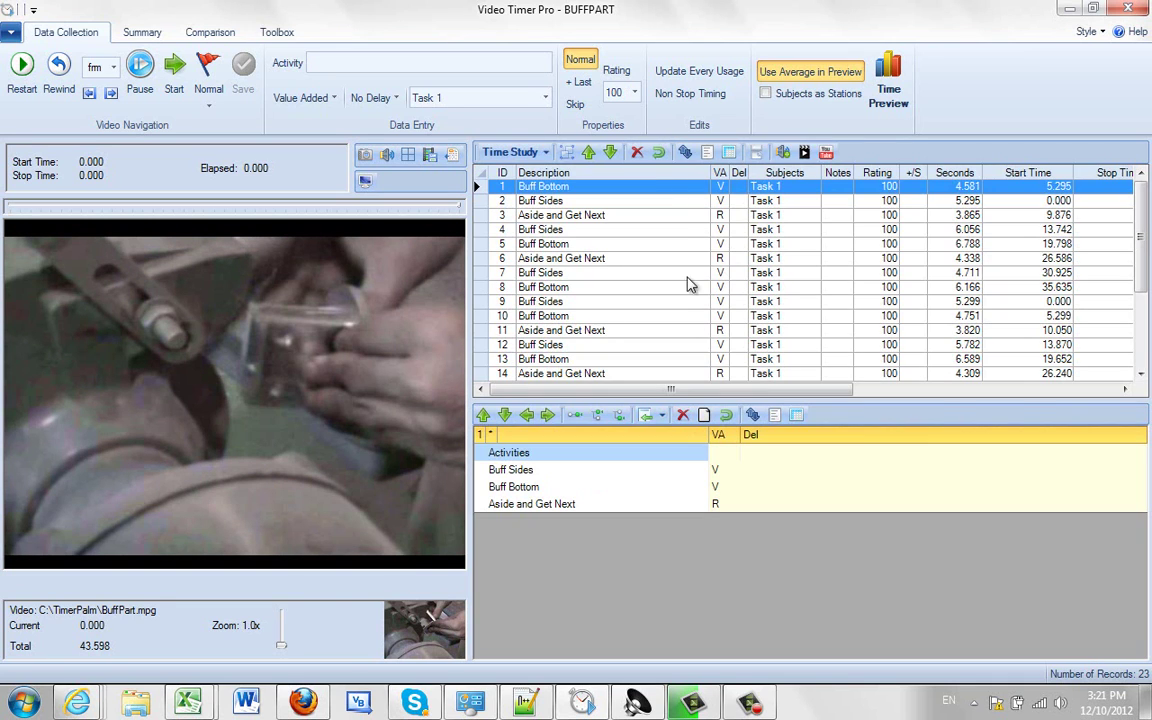
pyautogui.click(685, 153)
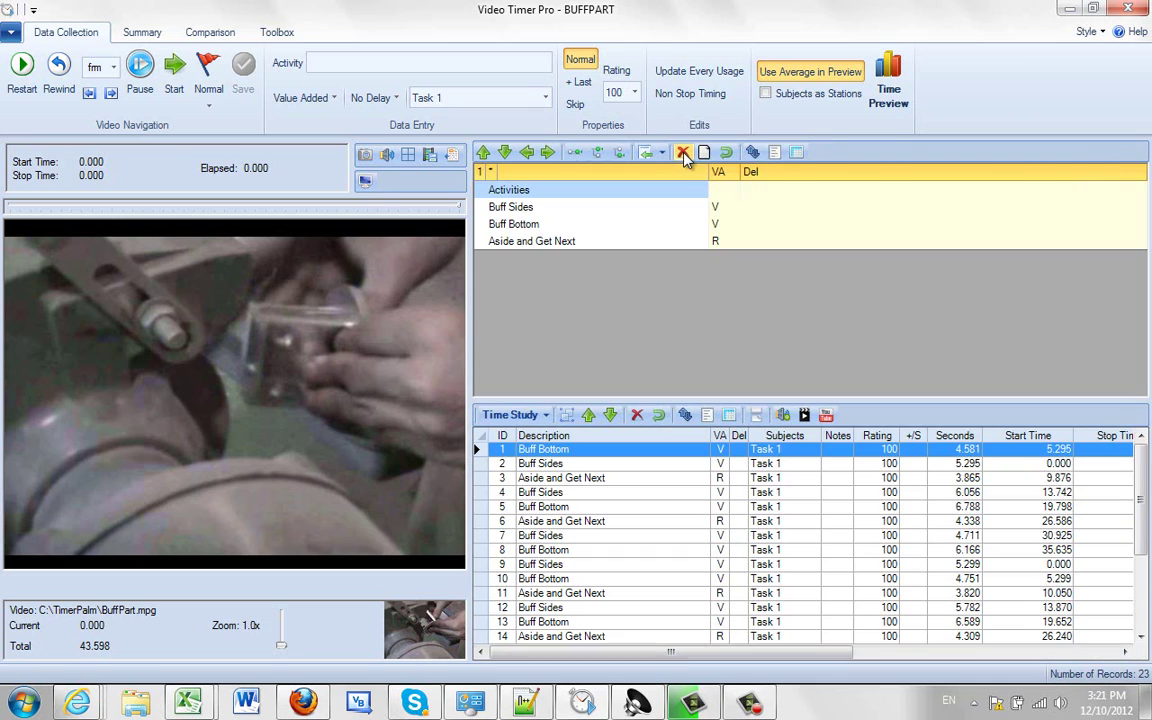
pyautogui.click(685, 416)
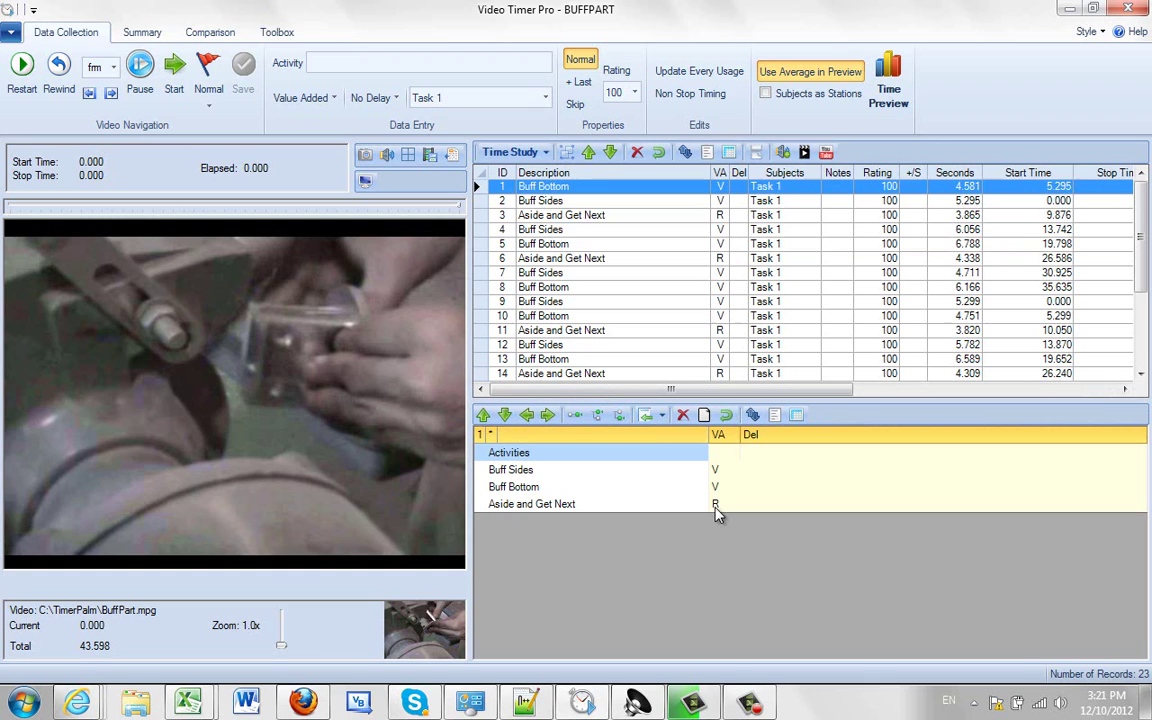
# - Show only the activity list, show only the time study grid, and restore the split layout with the grid above the list
pyautogui.click(705, 154)
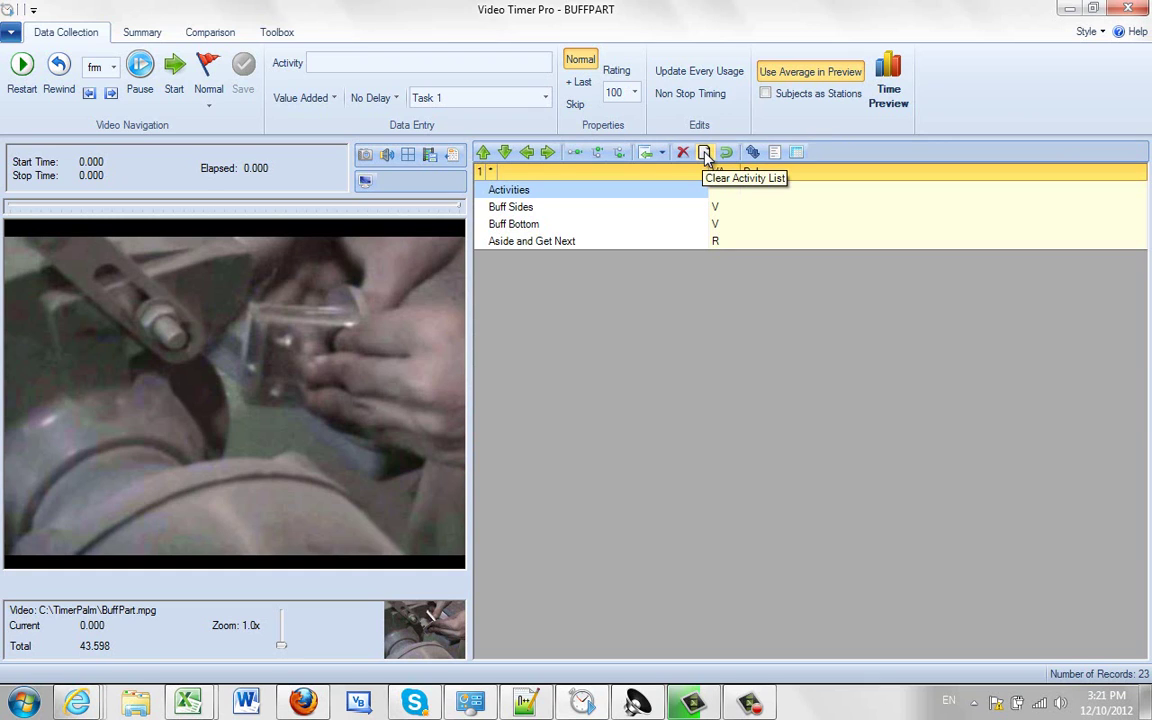
pyautogui.click(796, 153)
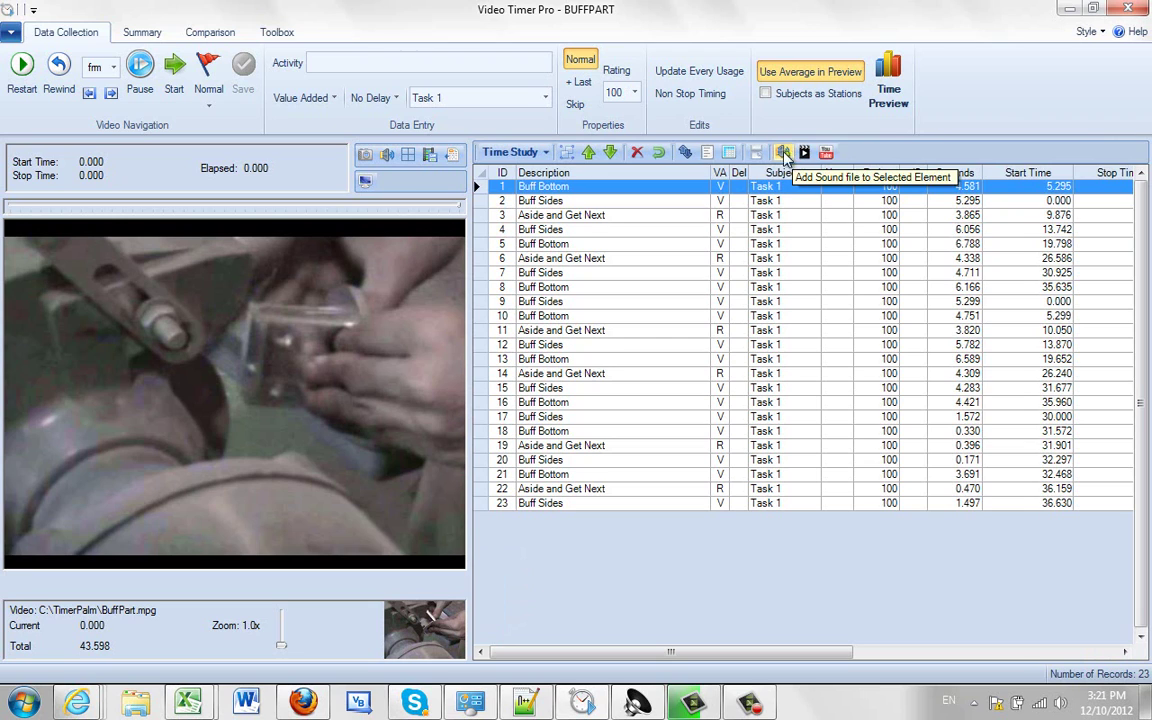
pyautogui.click(686, 155)
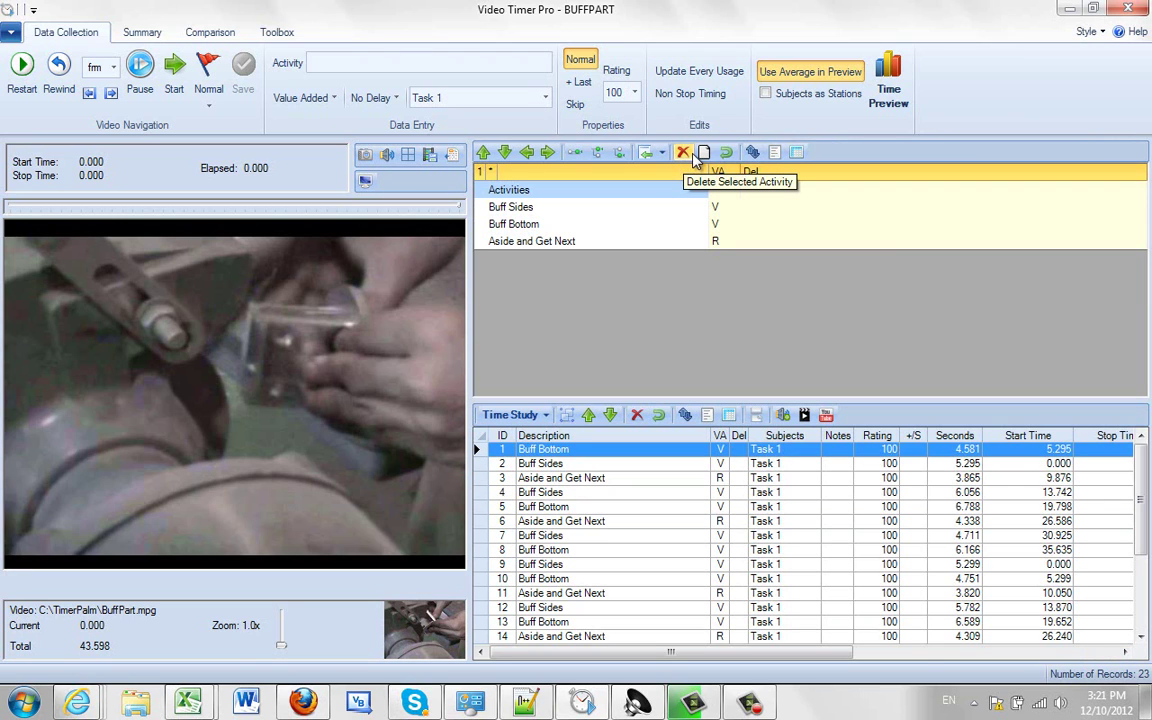
pyautogui.click(753, 153)
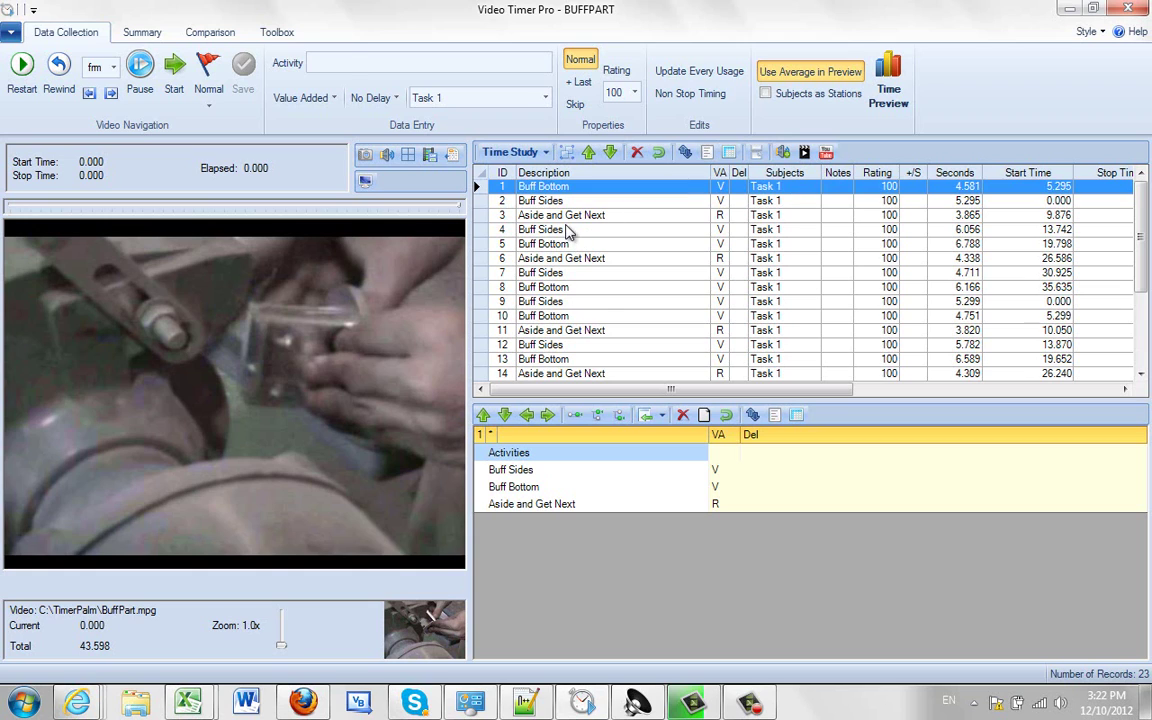
# - View the audio recording window for the Buff Sides element in row 4 and close it without recording
pyautogui.click(568, 231)
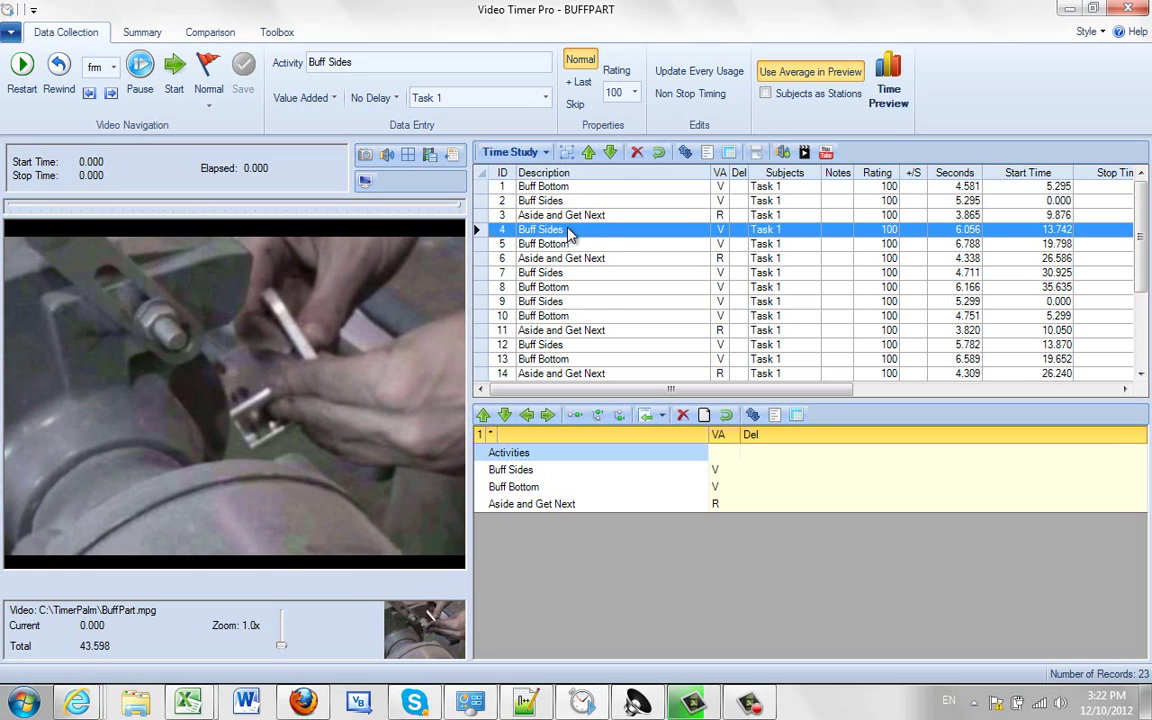
pyautogui.click(784, 153)
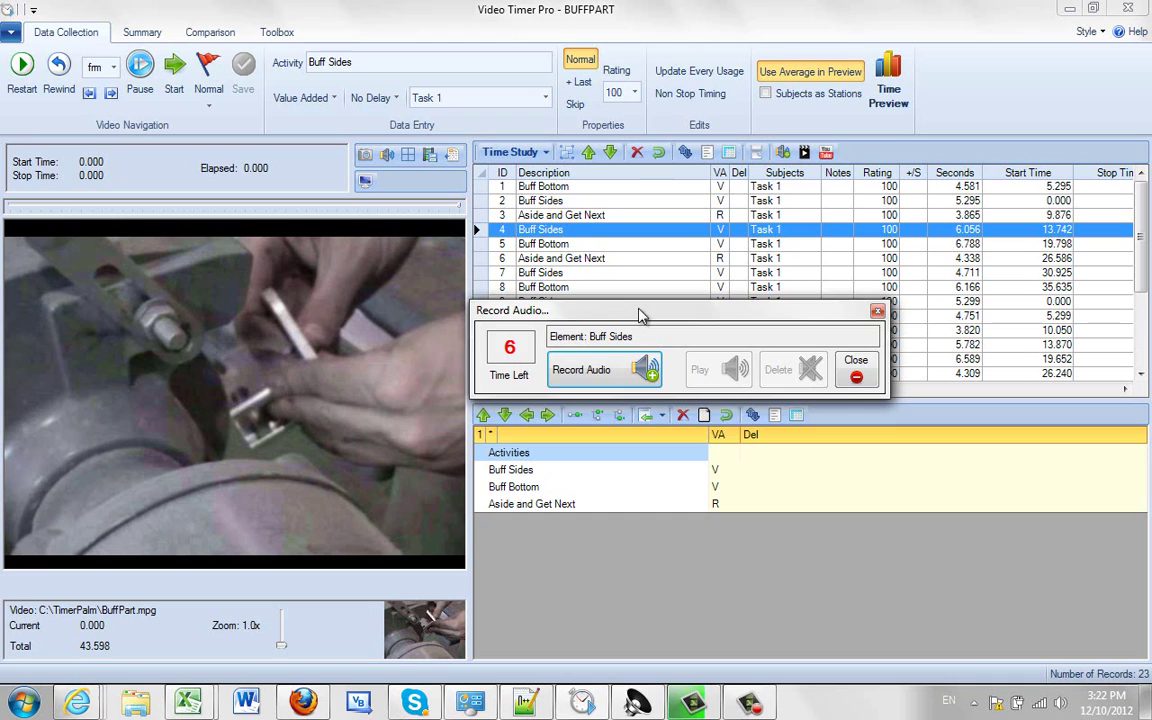
pyautogui.moveTo(640, 316); pyautogui.dragTo(618, 350)
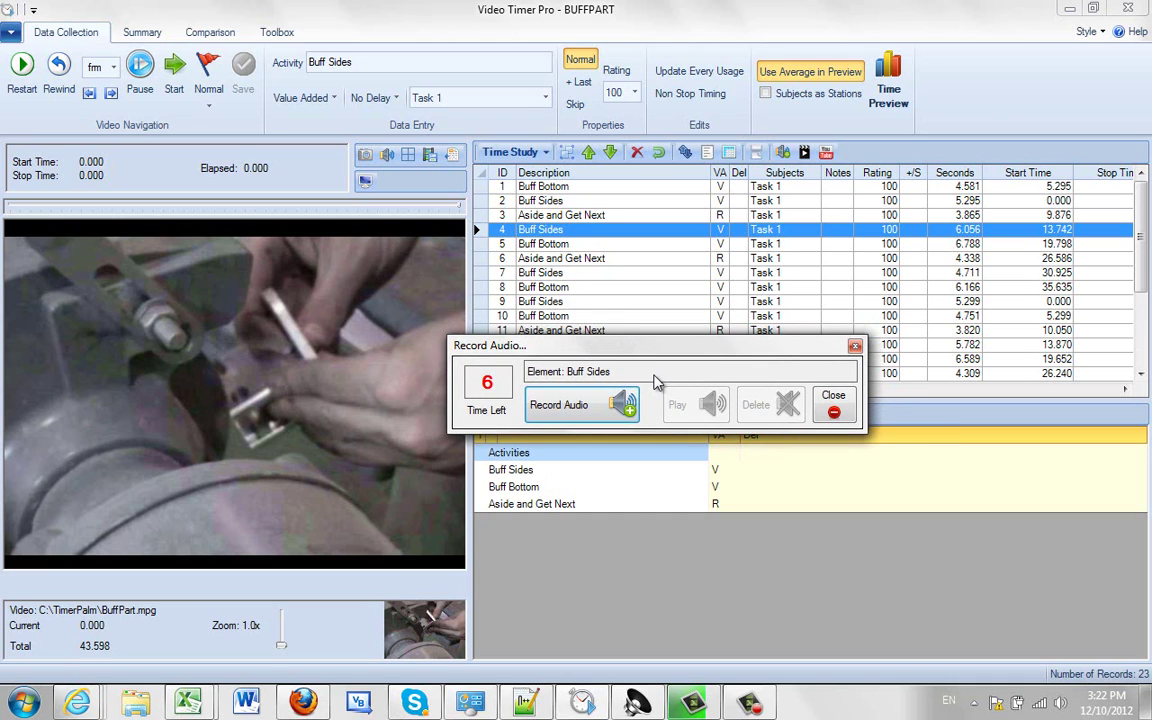
pyautogui.click(855, 347)
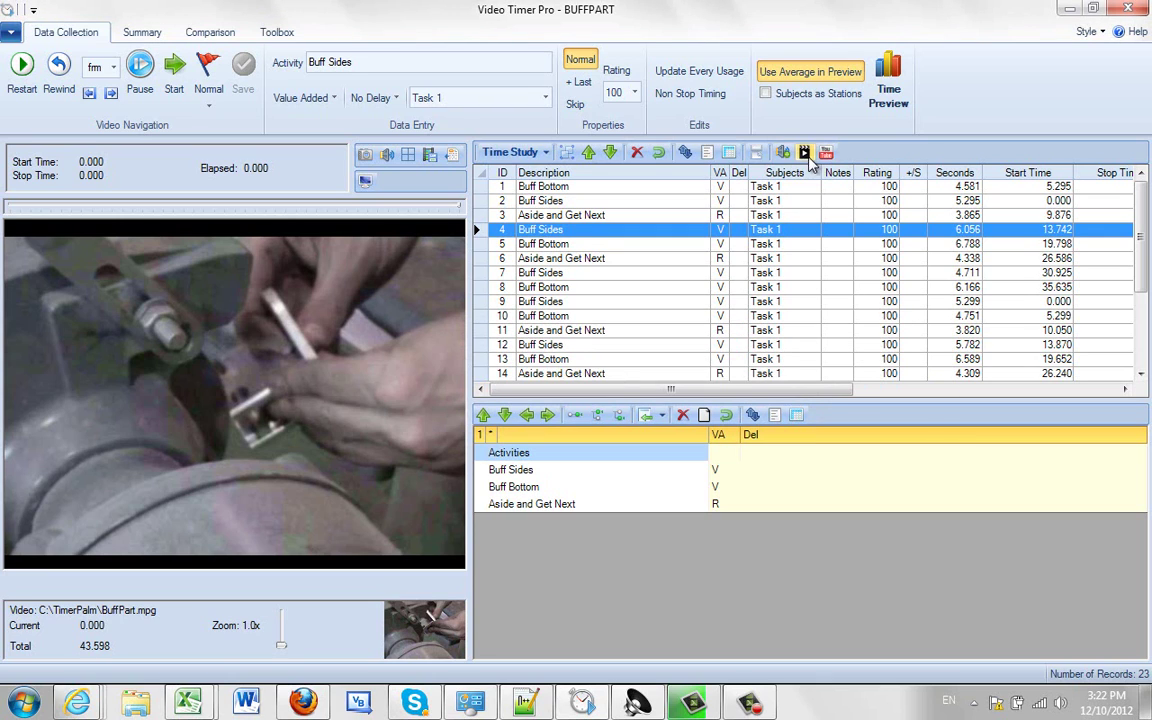